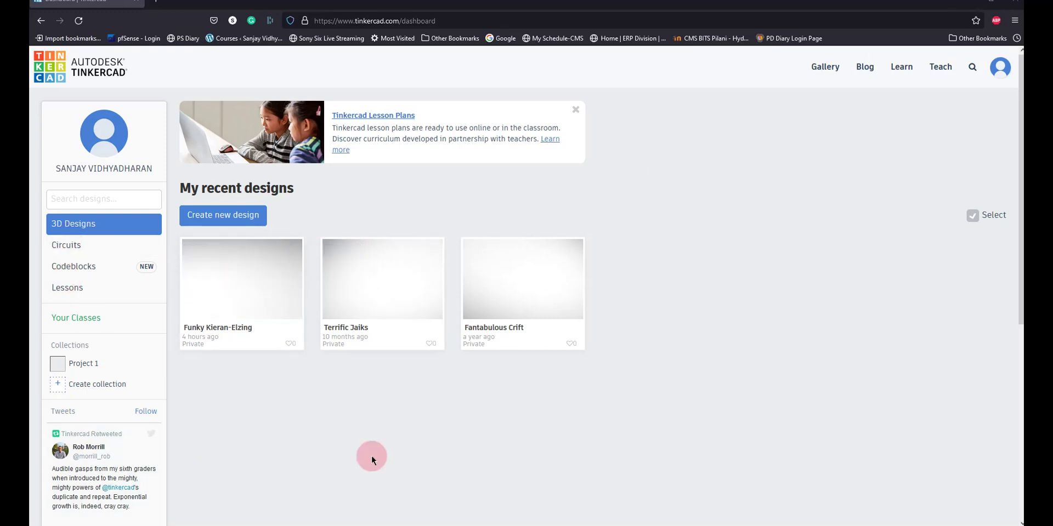
From the Circuits designs list, create a new blank circuit design.
click(76, 248)
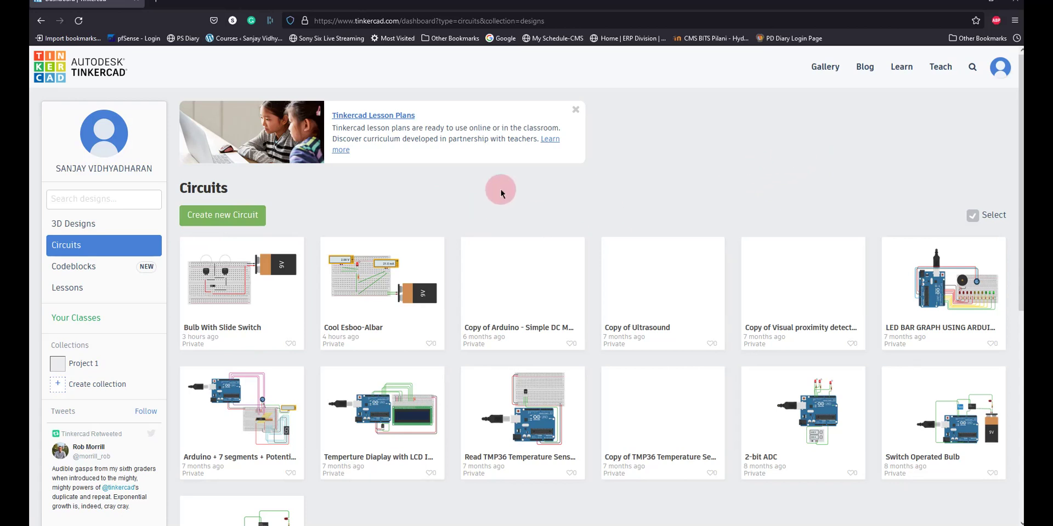
click(235, 217)
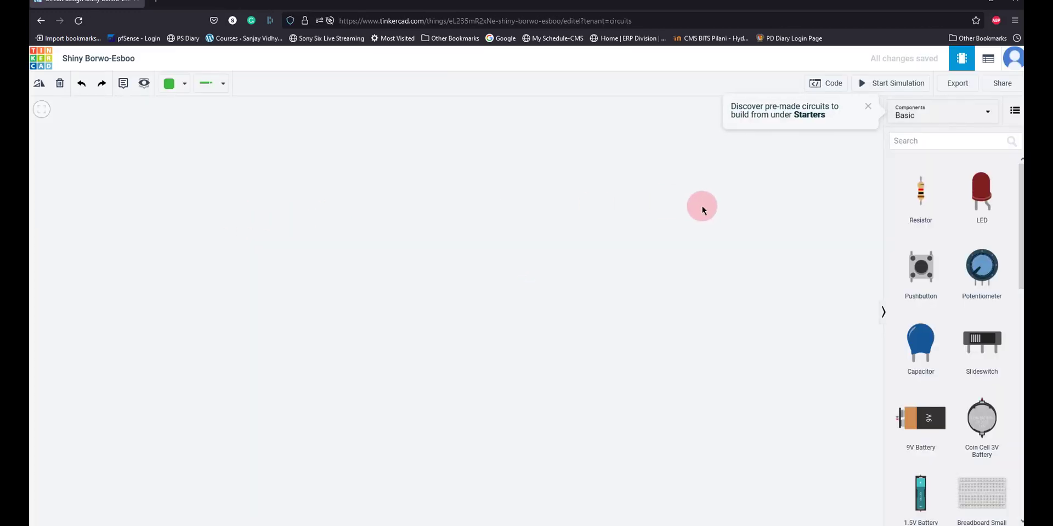
Place a Breadboard Small on the canvas, then search the parts library for 'batter'.
click(945, 140)
text(bread)
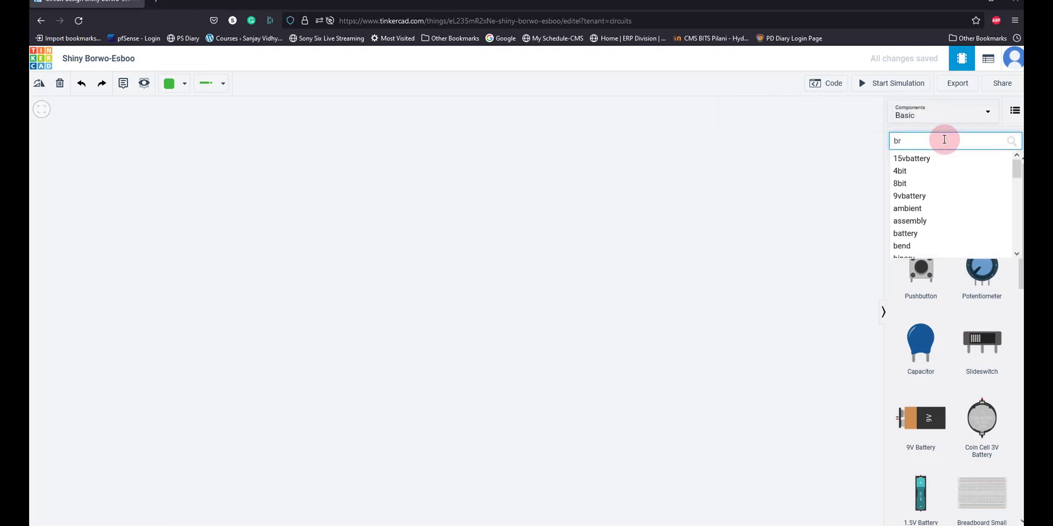
click(940, 158)
drag(920, 202, 361, 272)
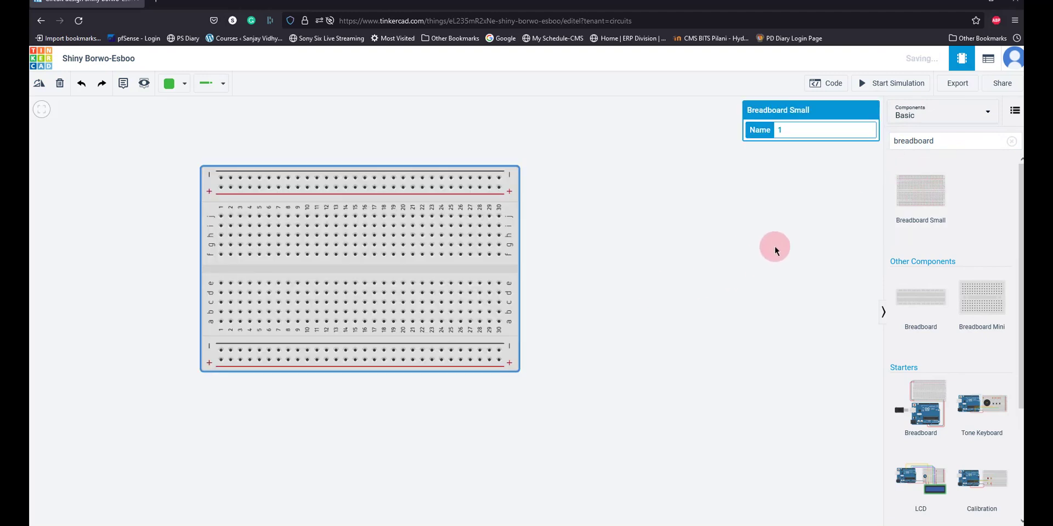
drag(956, 137, 849, 147)
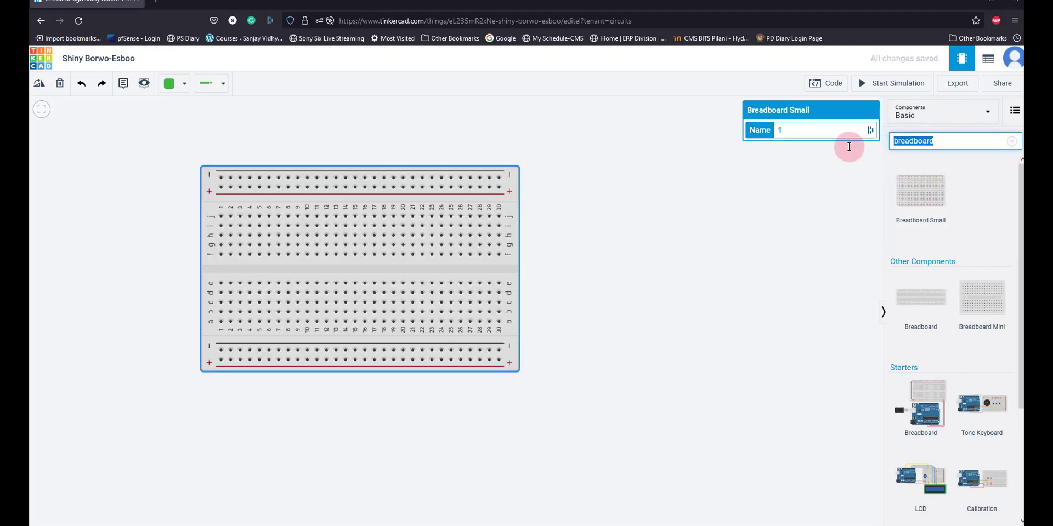
text(batter)
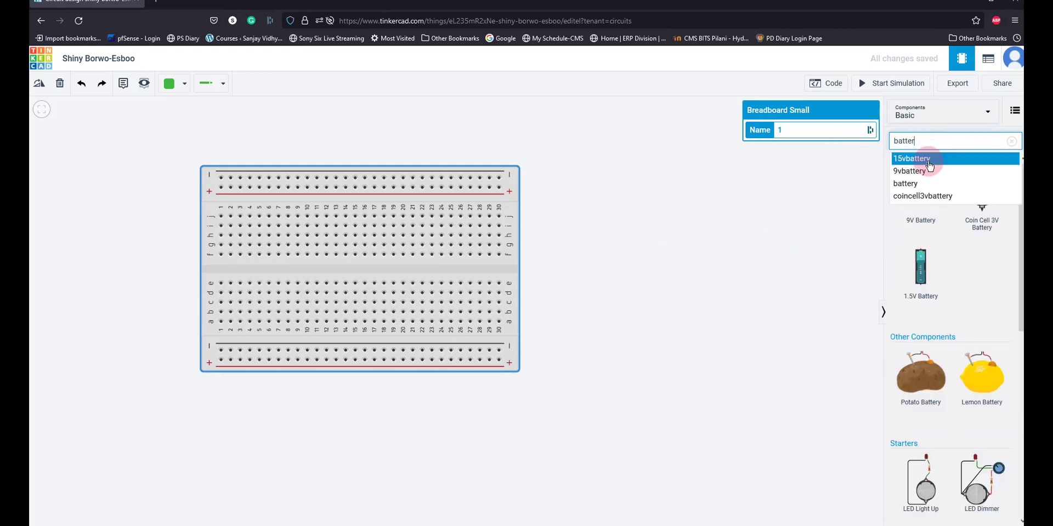
Place a 9V battery on the canvas beside the breadboard.
click(920, 187)
drag(921, 195, 545, 354)
click(821, 207)
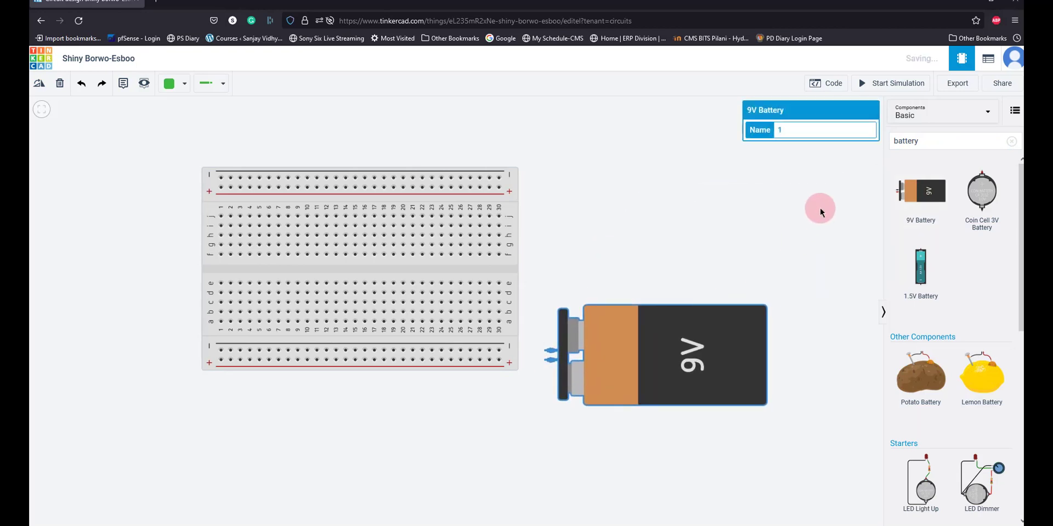
Wire the battery's positive and negative terminals to the bottom + and − rails.
click(545, 361)
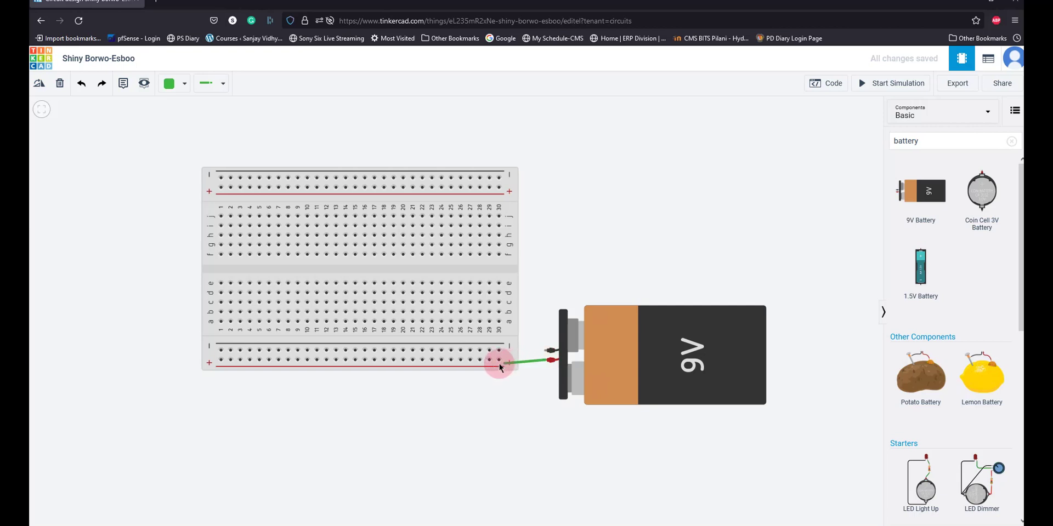
click(498, 360)
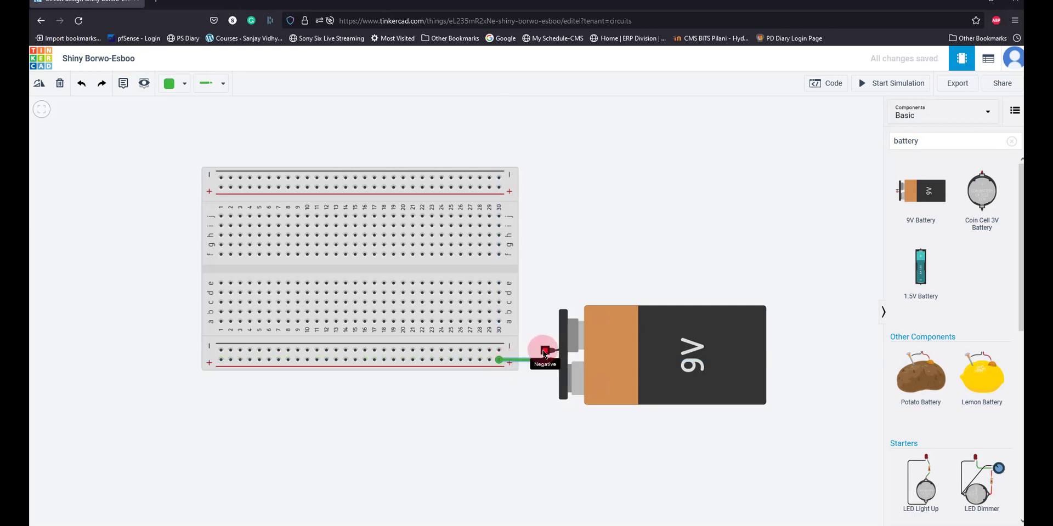
click(545, 352)
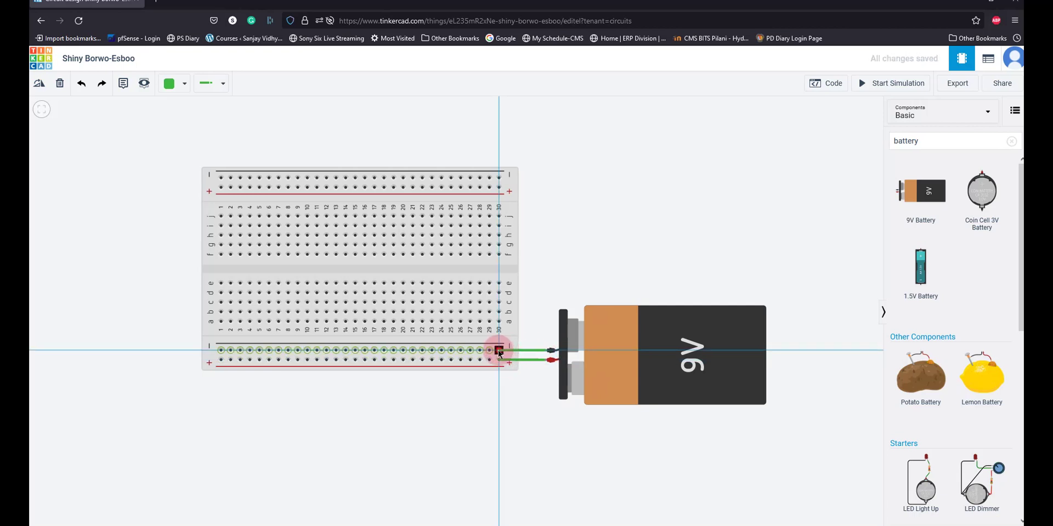
click(497, 350)
click(527, 428)
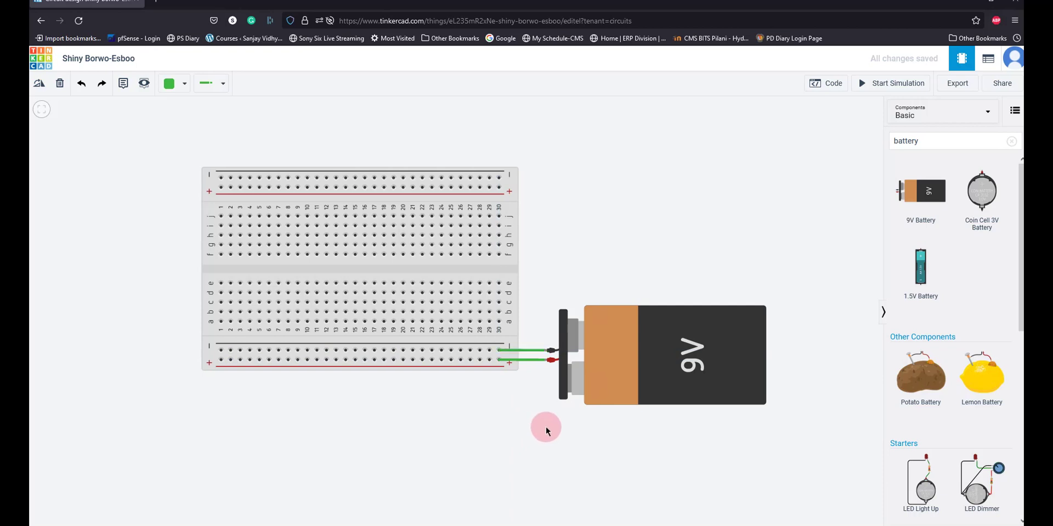
Search 'LED' and position the red LED at column 15 beside the top rail.
drag(965, 141, 841, 147)
text(LED)
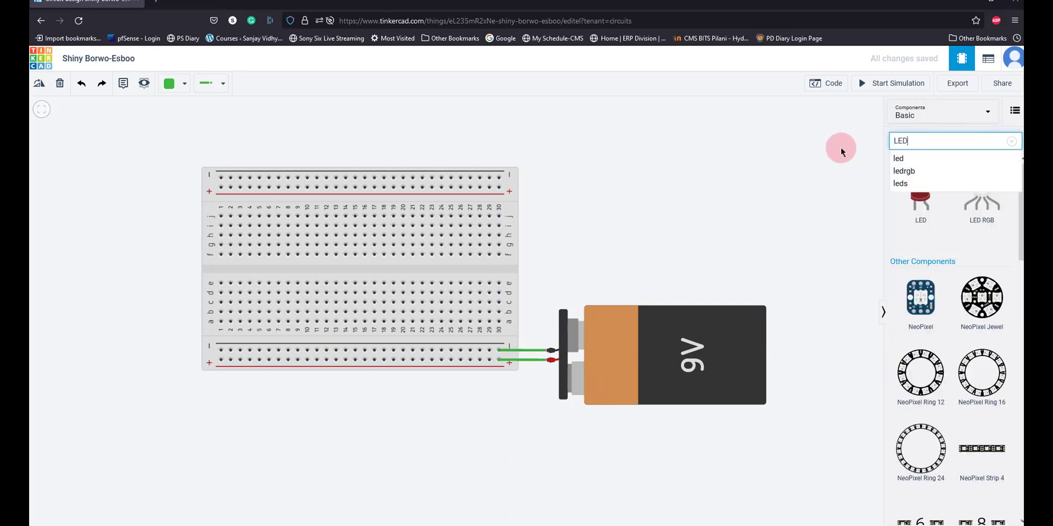
drag(920, 202, 825, 197)
drag(611, 214, 362, 235)
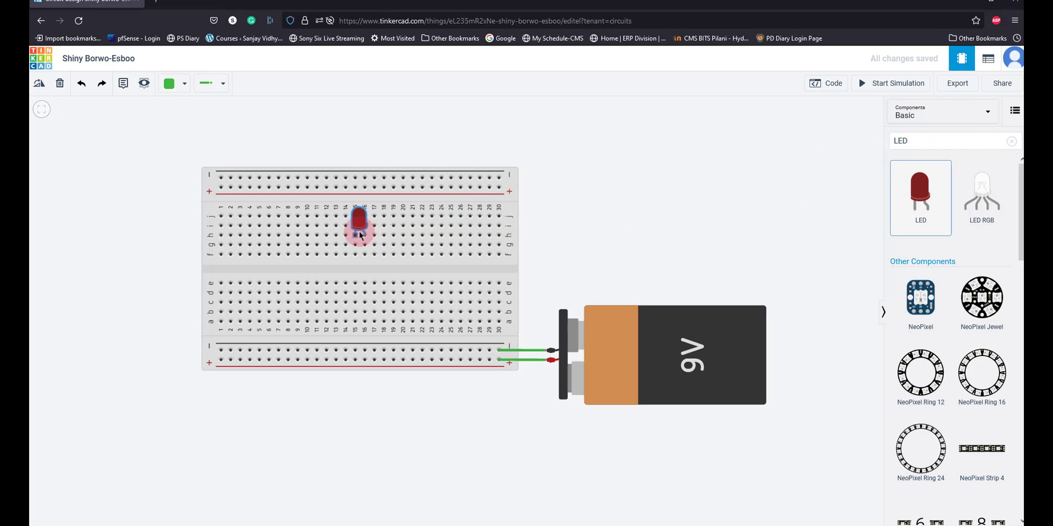
drag(359, 236, 360, 222)
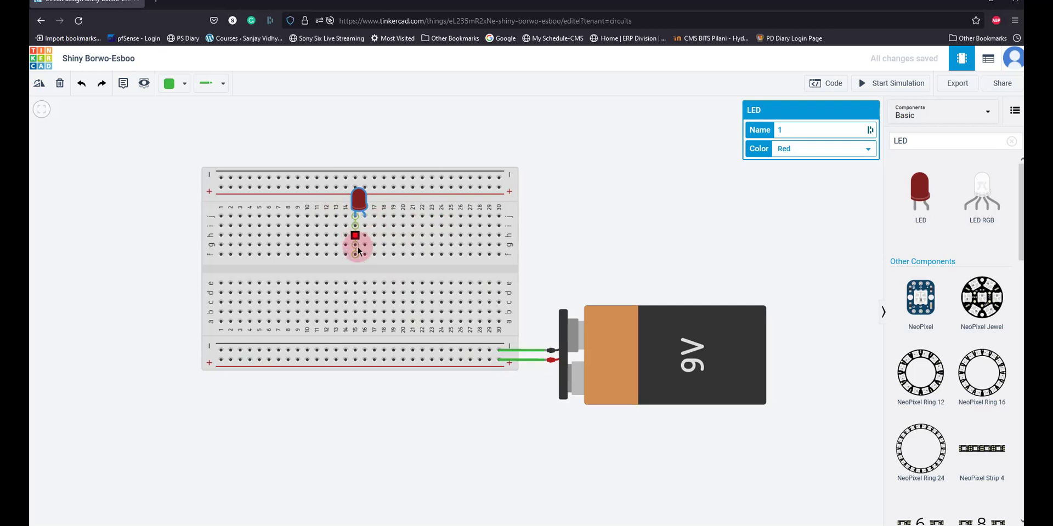
click(355, 360)
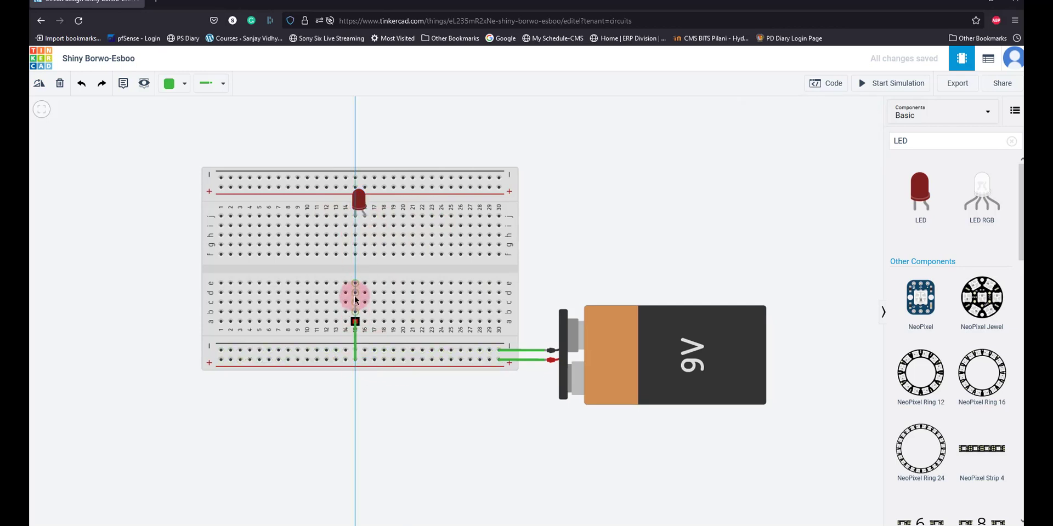
click(355, 254)
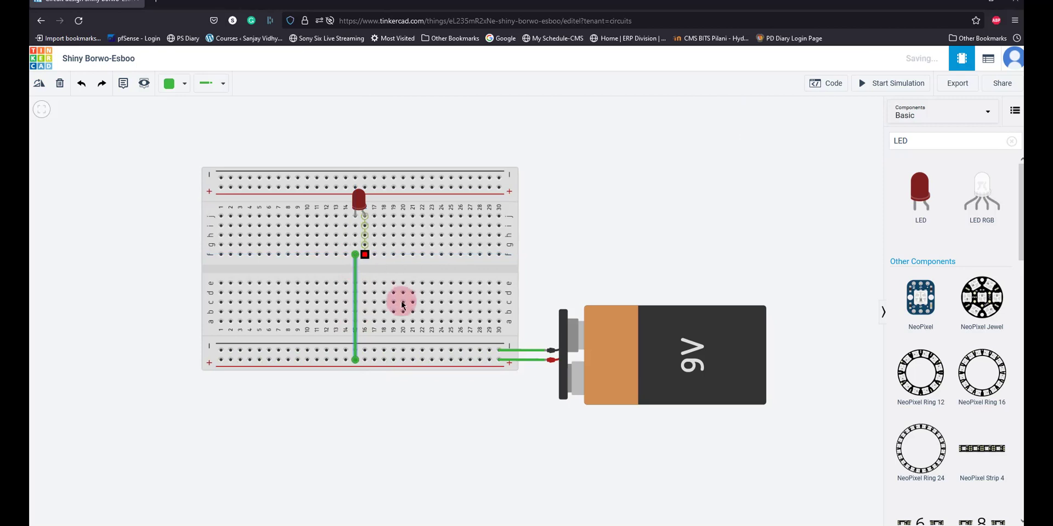
click(364, 350)
click(364, 254)
click(894, 83)
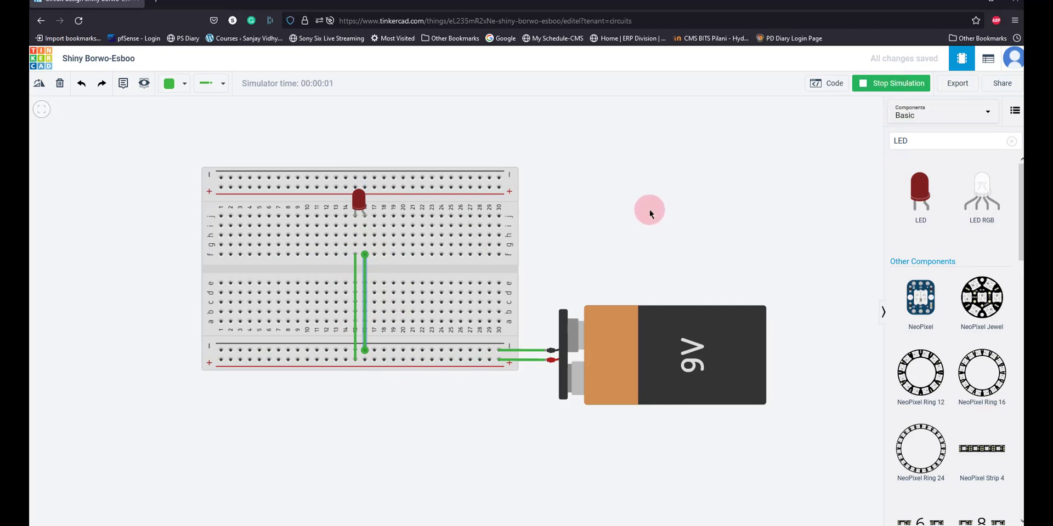
click(636, 233)
click(364, 266)
key(Delete)
click(354, 266)
key(Delete)
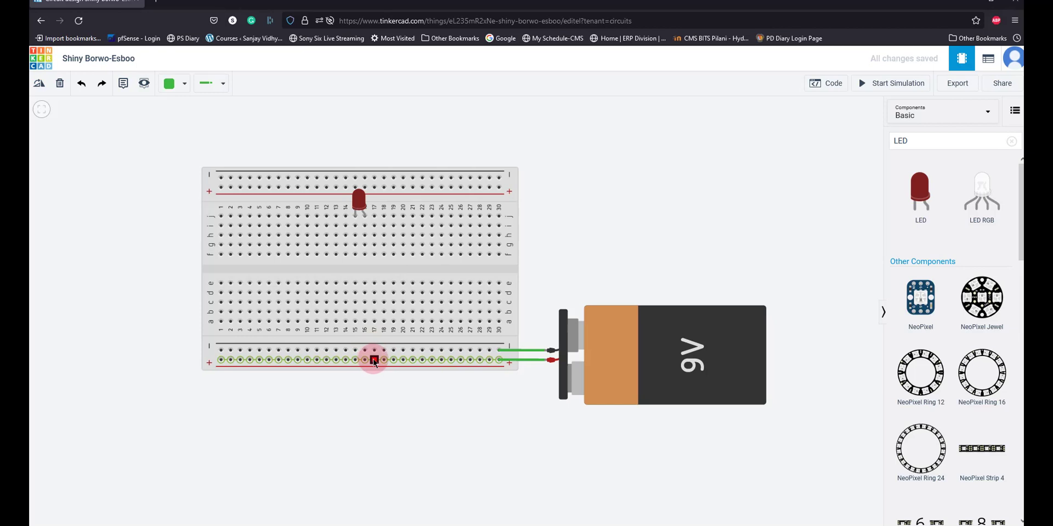
Run jumper wires from row f of columns 16 and 15 down to the bottom rails.
click(372, 359)
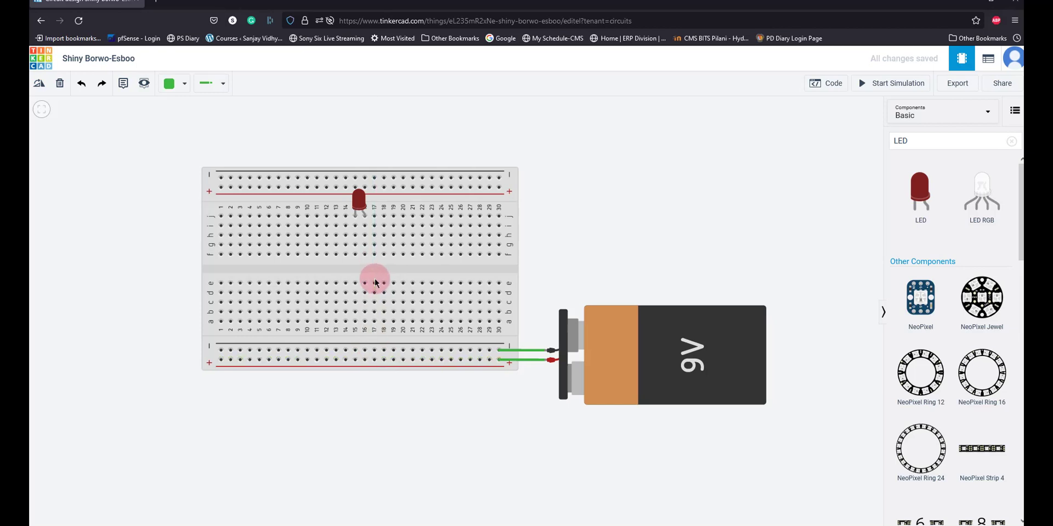
click(365, 253)
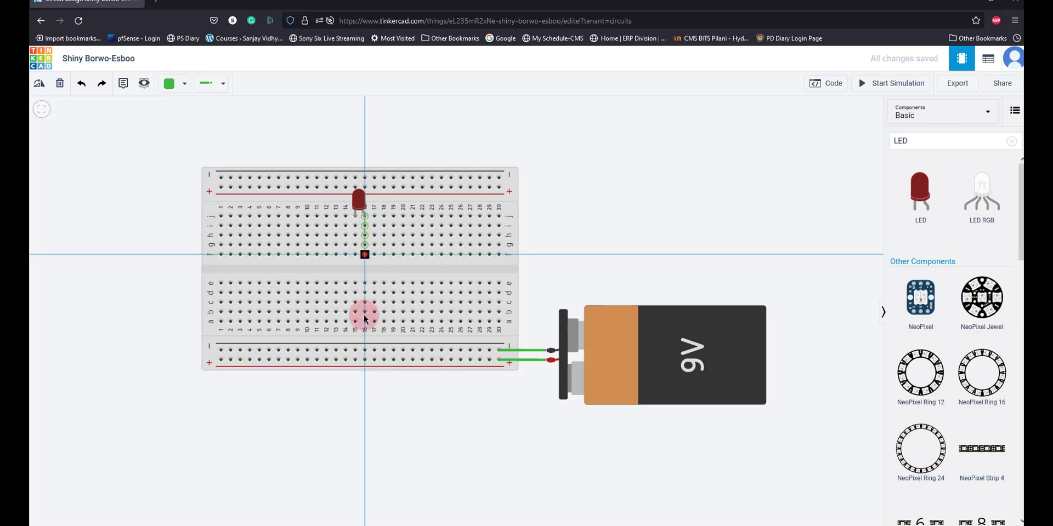
click(366, 362)
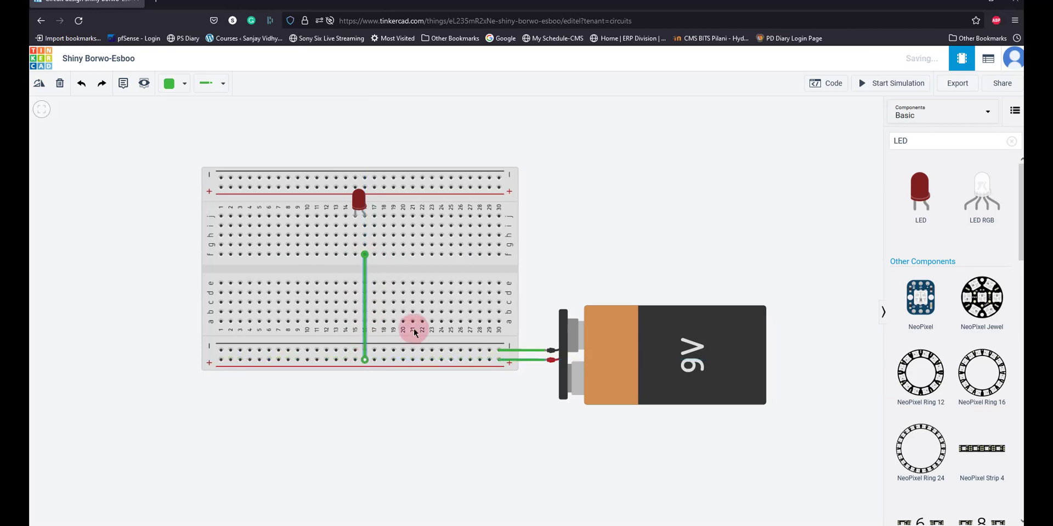
click(355, 255)
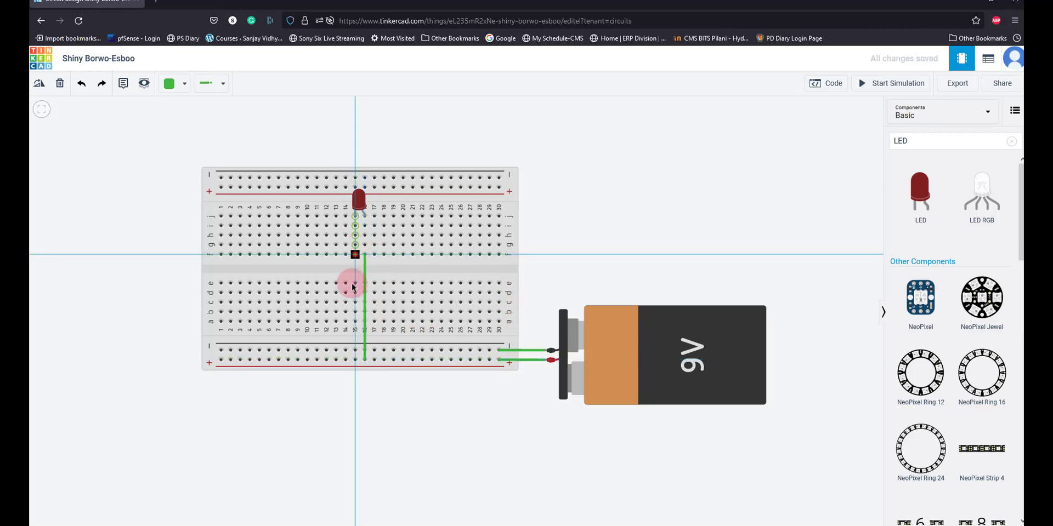
click(355, 350)
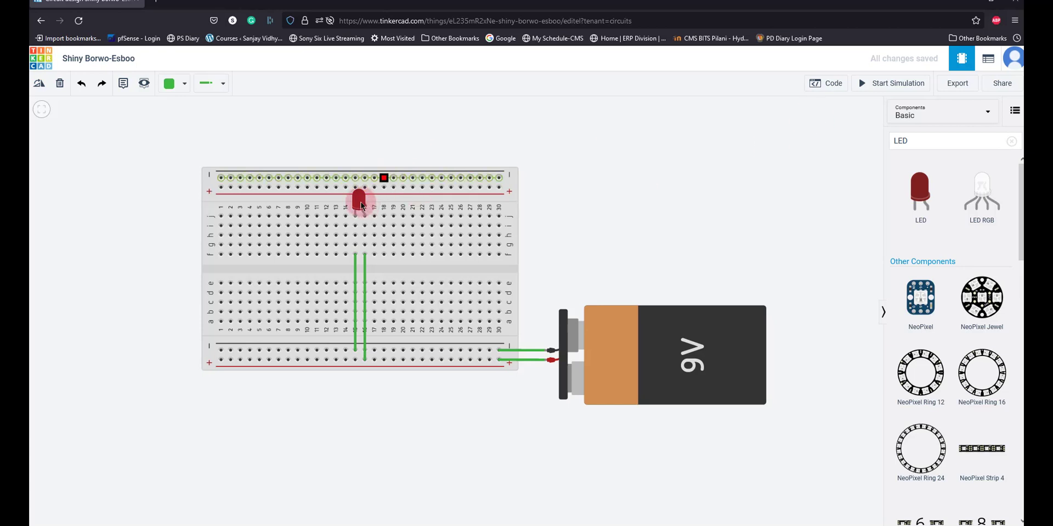
Simulate to see the LED overloaded at 915 mA, then delete the column 16 wire.
click(899, 86)
mouse_move(359, 207)
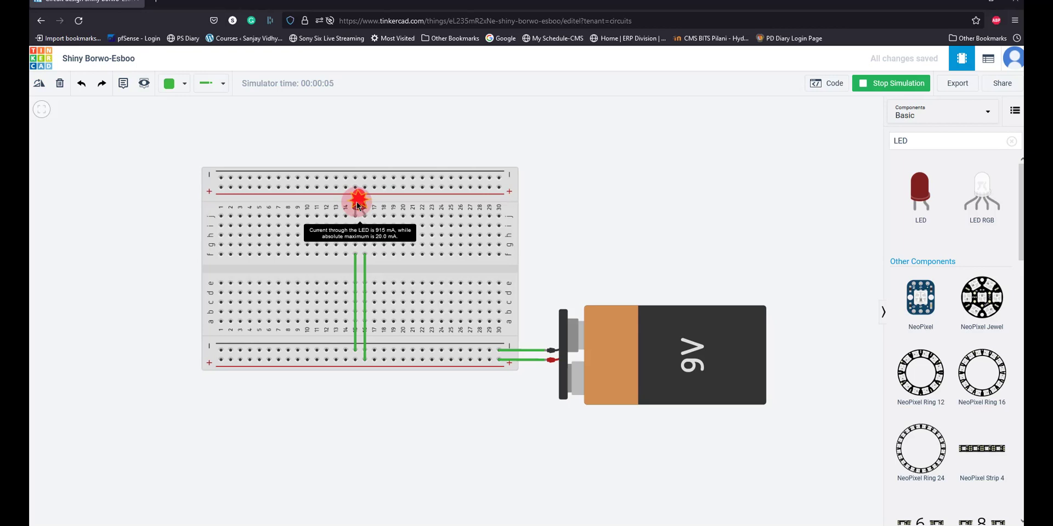
click(365, 281)
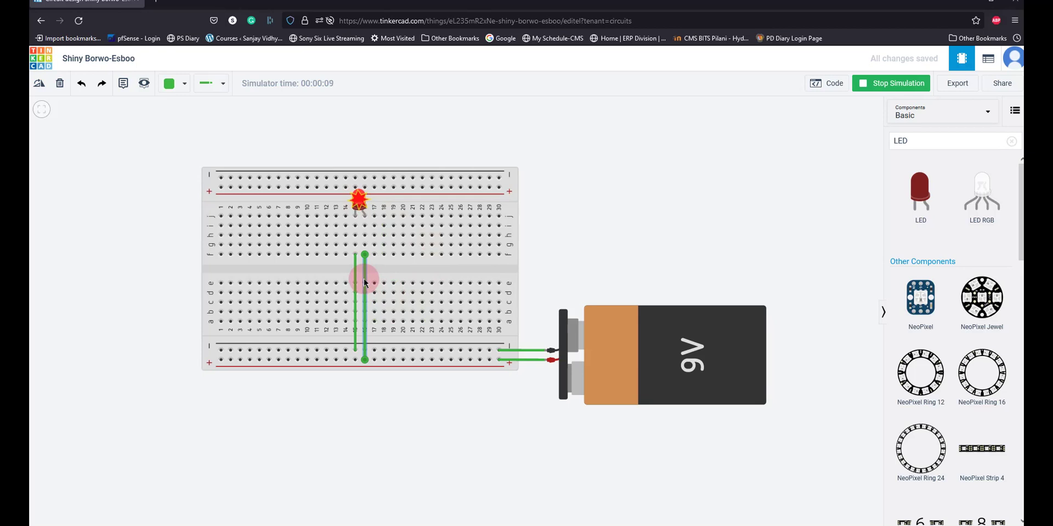
key(Delete)
Search 'resisto' and place a resistor in column 16 across the centre gap.
drag(921, 137, 862, 153)
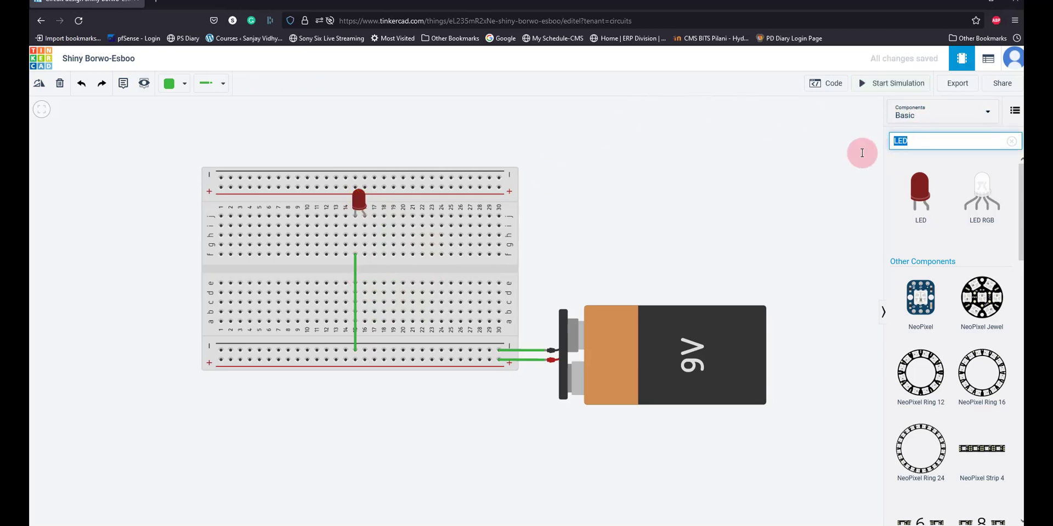
text(res)
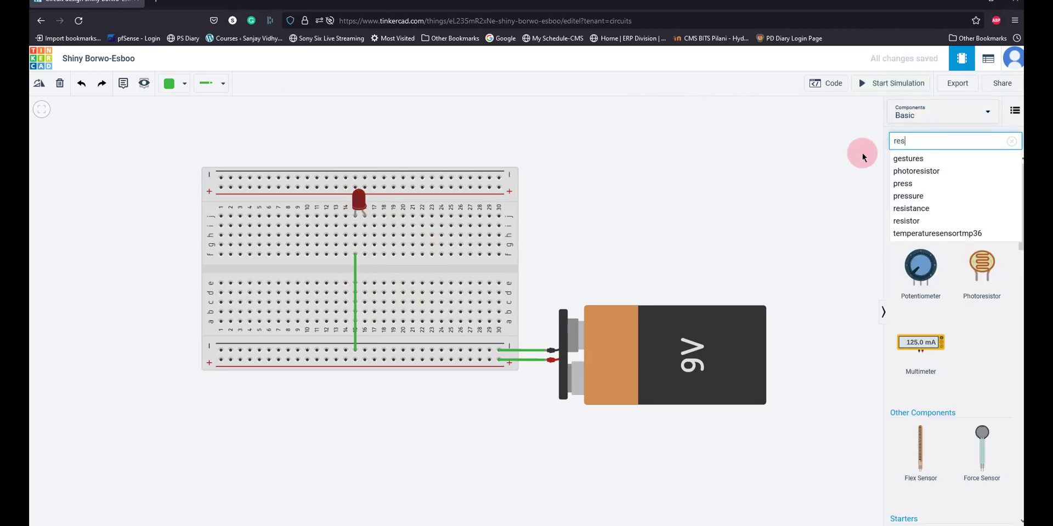
text(ist)
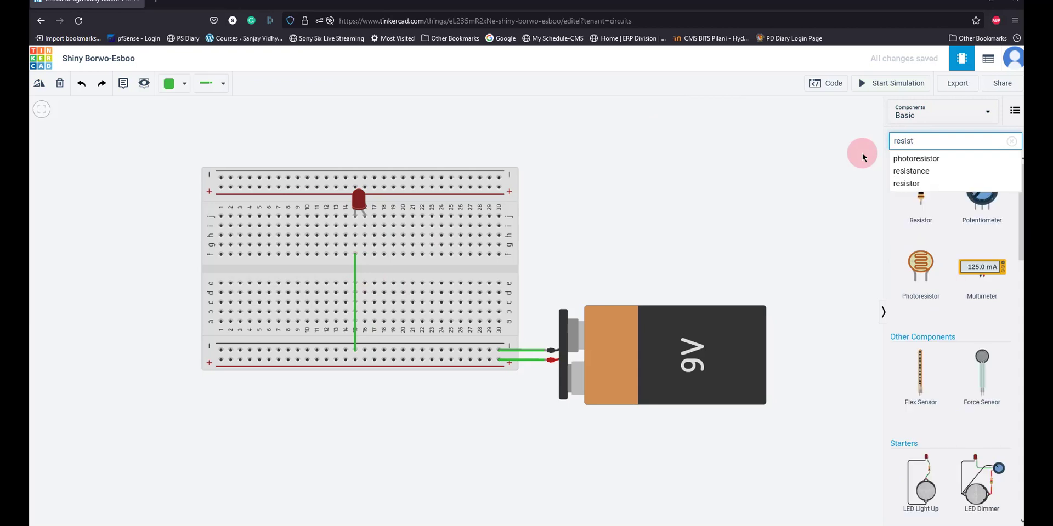
click(911, 171)
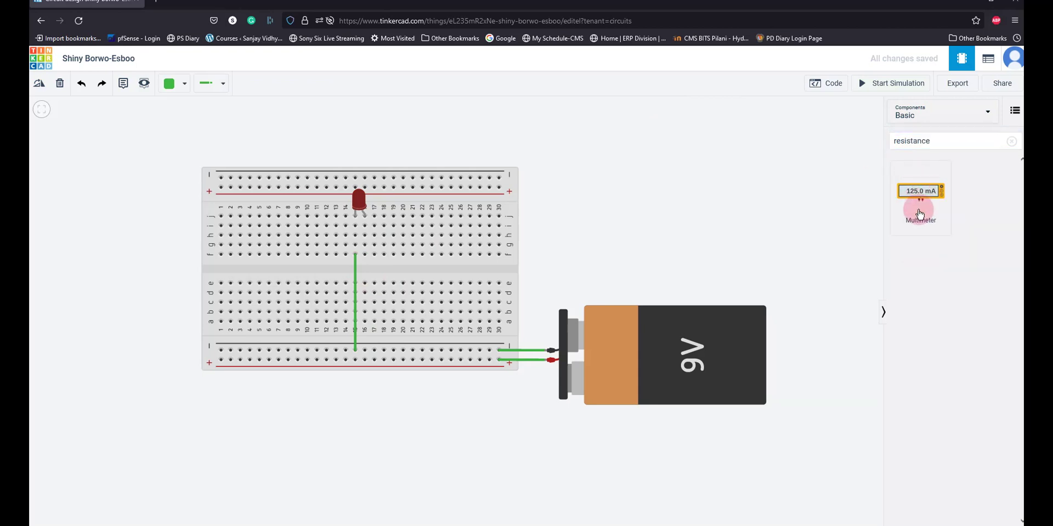
click(932, 137)
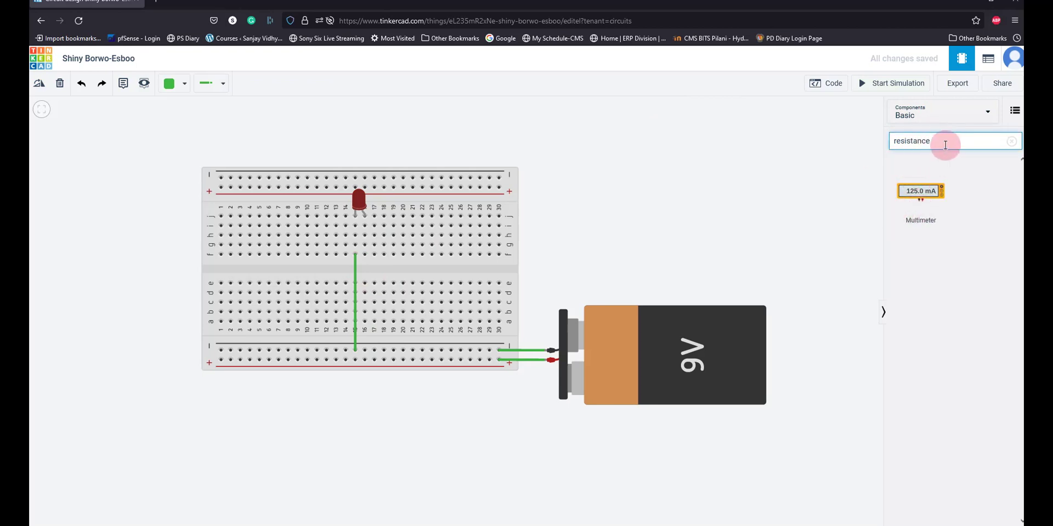
key(BackSpace)
key(BackSpace)
key(BackSpace)
key(BackSpace)
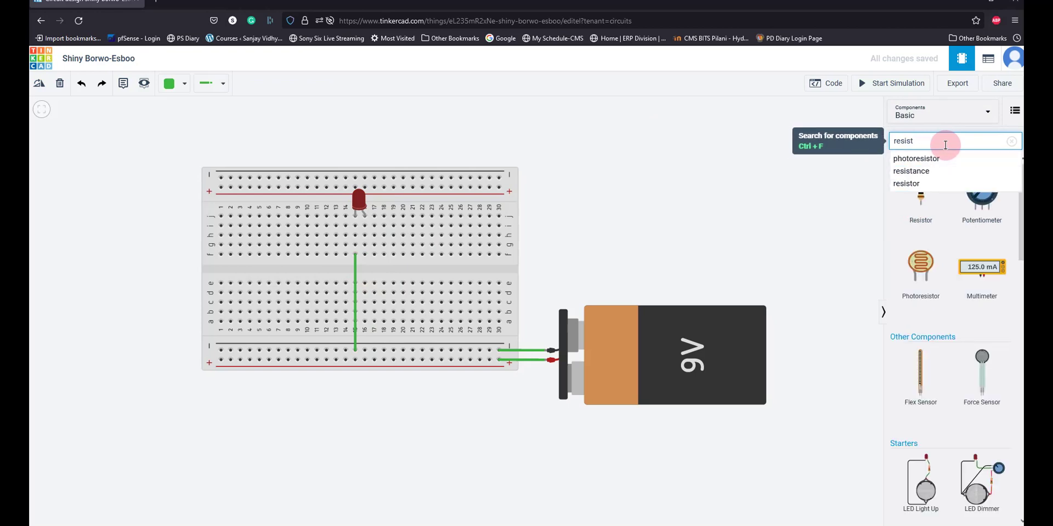
text(or)
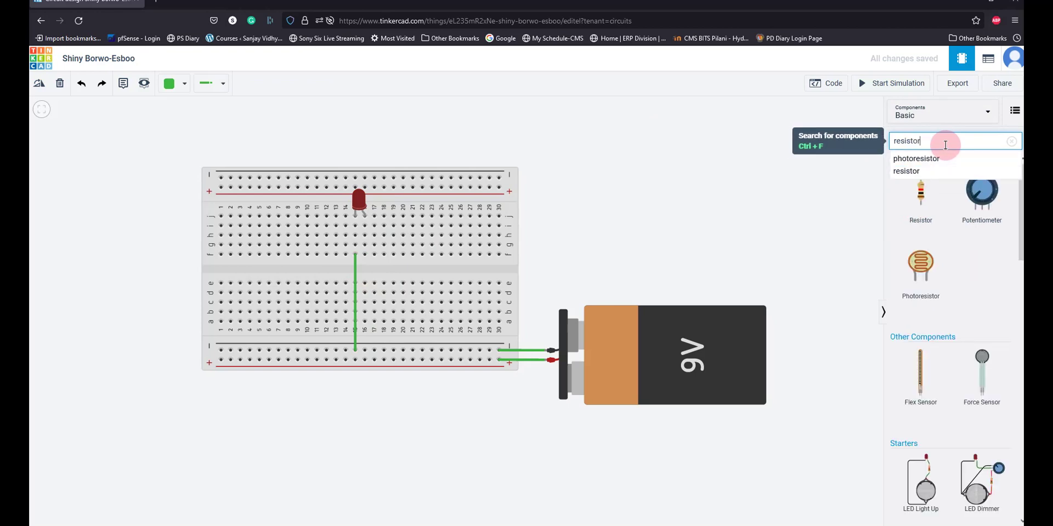
drag(920, 189, 369, 250)
click(702, 194)
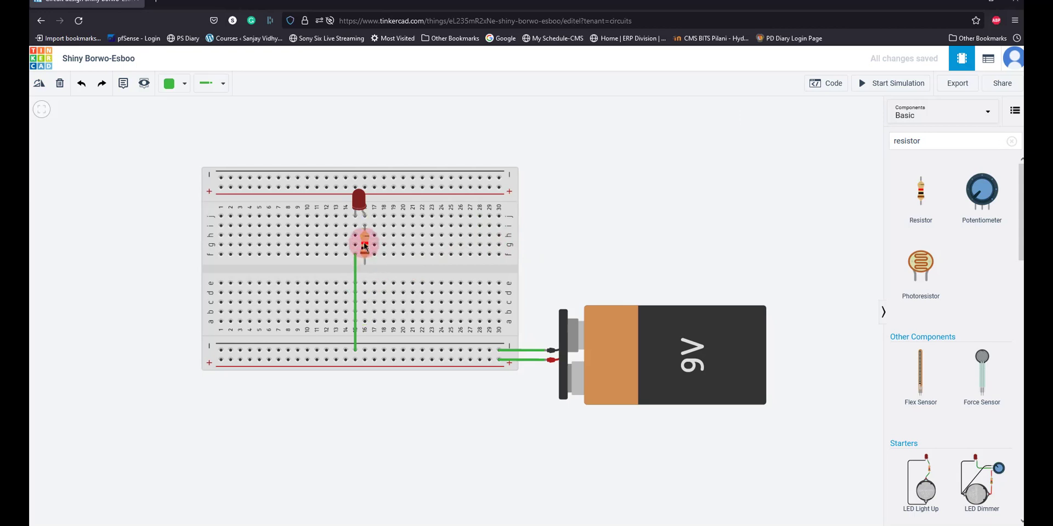
drag(364, 247, 364, 274)
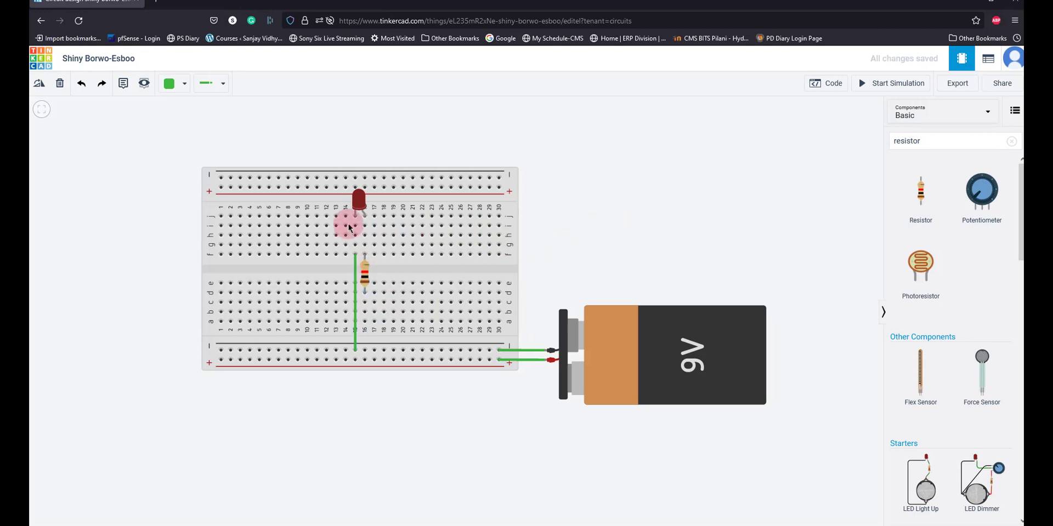
Wire column 16 row a to the negative rail and select the resistor's 1 kΩ value.
click(364, 323)
click(365, 350)
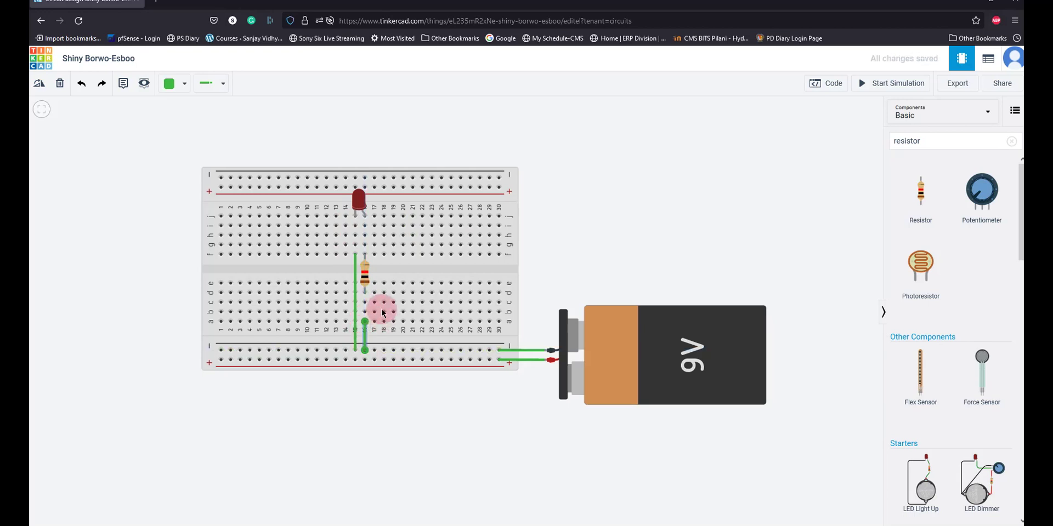
click(365, 271)
click(795, 148)
Change the resistor's resistance to 360 Ω.
click(864, 148)
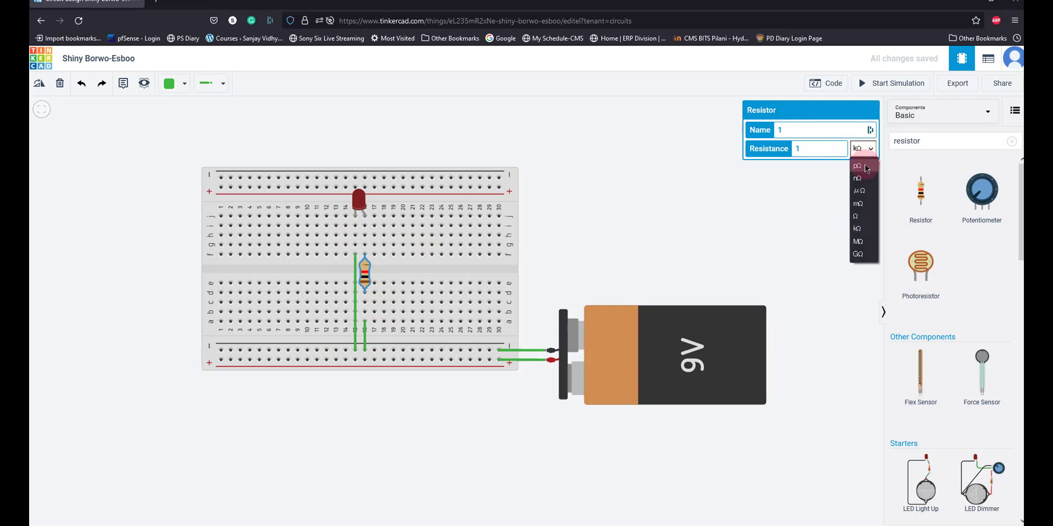
click(856, 216)
click(809, 150)
drag(809, 149, 785, 148)
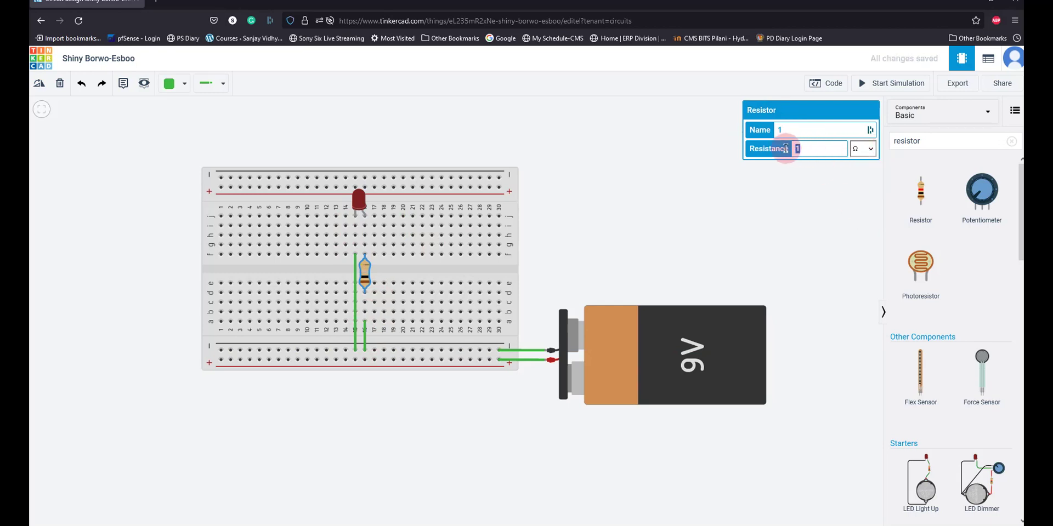
text(360)
click(787, 227)
Simulate and confirm the 360 Ω resistor, then remove its wire to the negative rail.
click(877, 85)
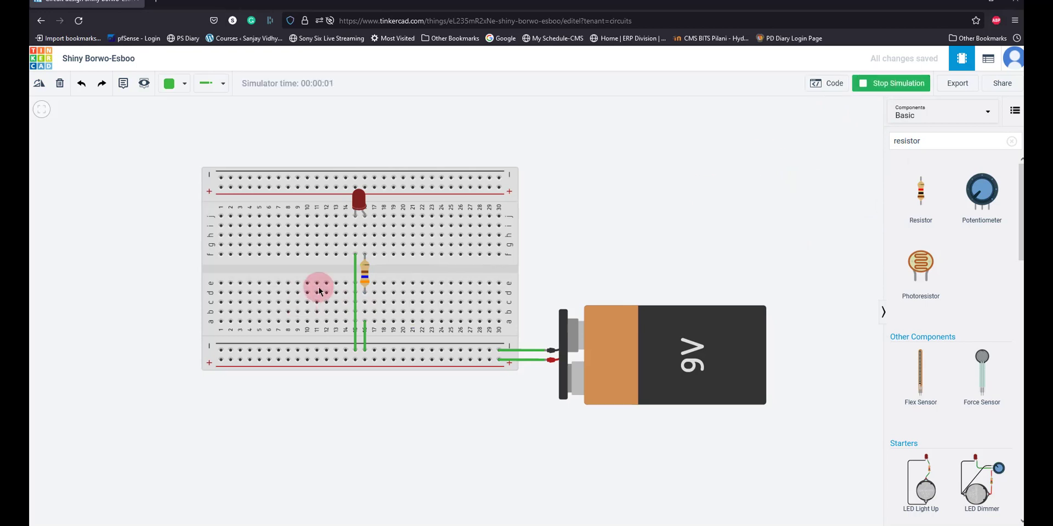
click(366, 278)
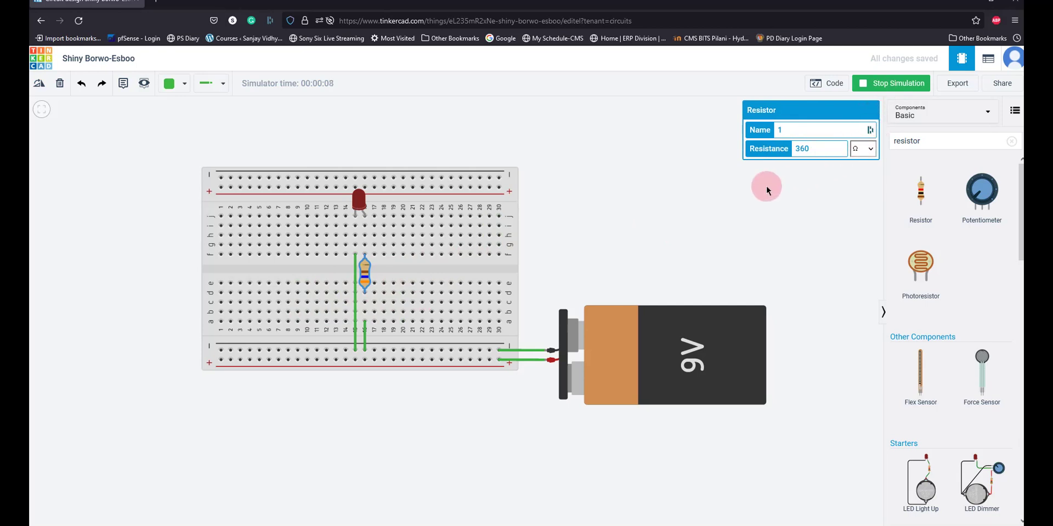
click(672, 261)
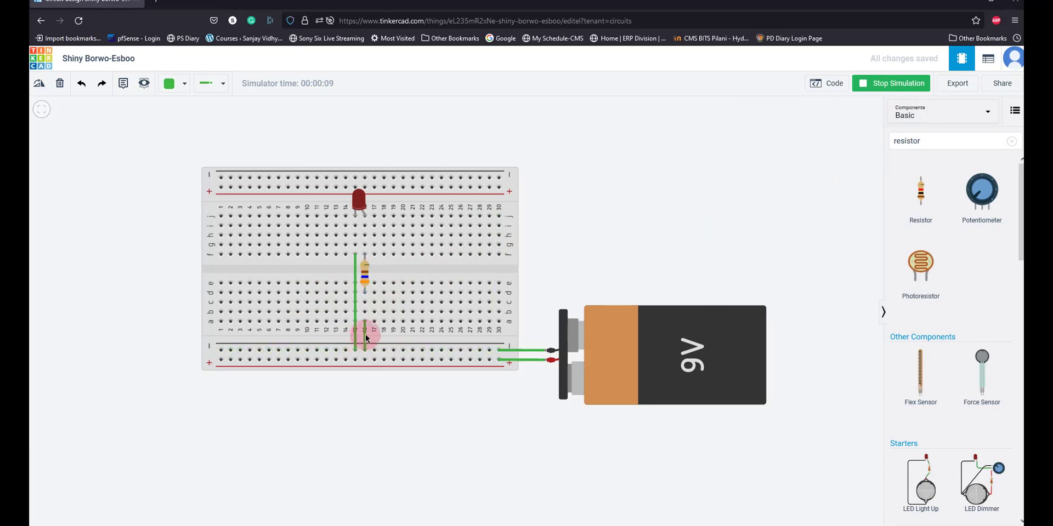
drag(365, 337, 364, 323)
Wire column 16 to the bottom + rail, simulate so the LED lights, then search 'vol'.
click(364, 323)
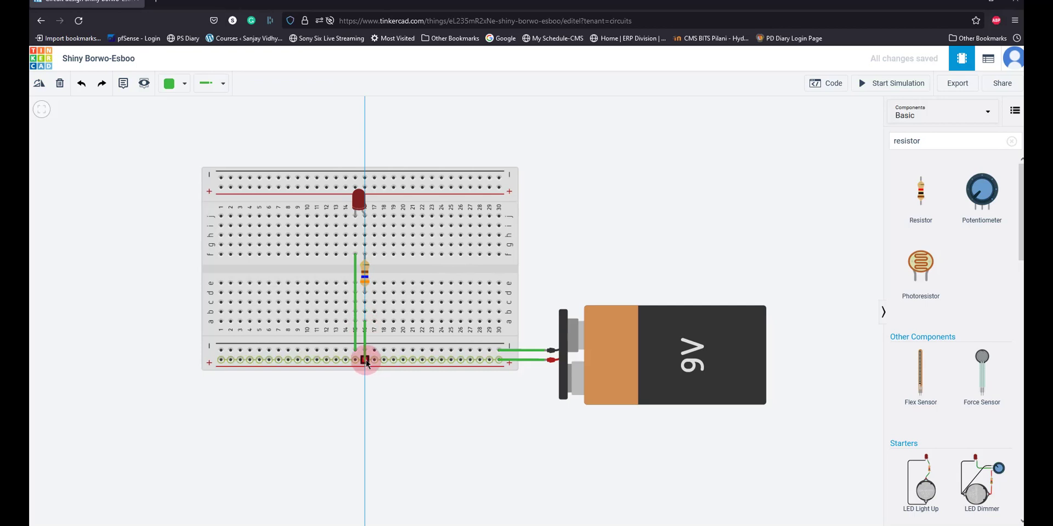
click(365, 360)
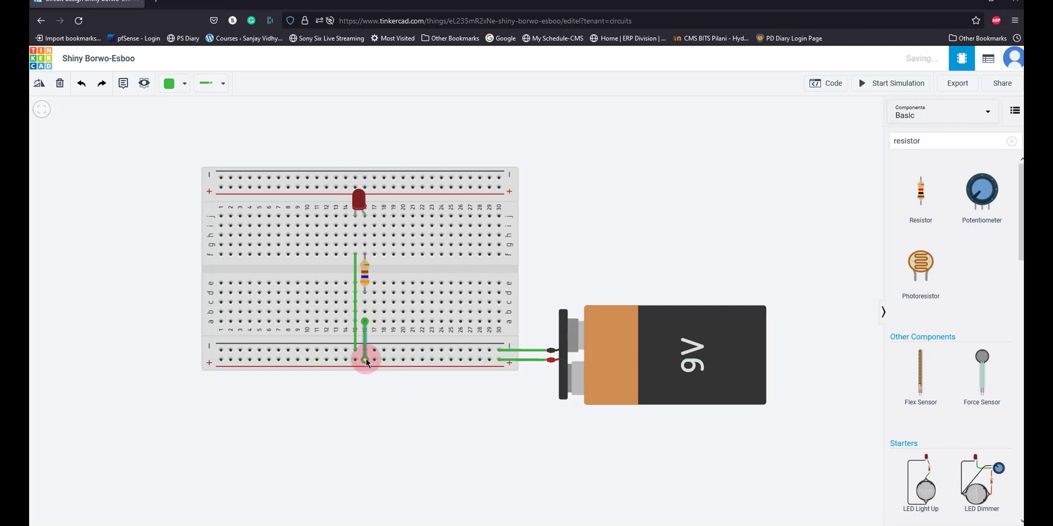
click(898, 90)
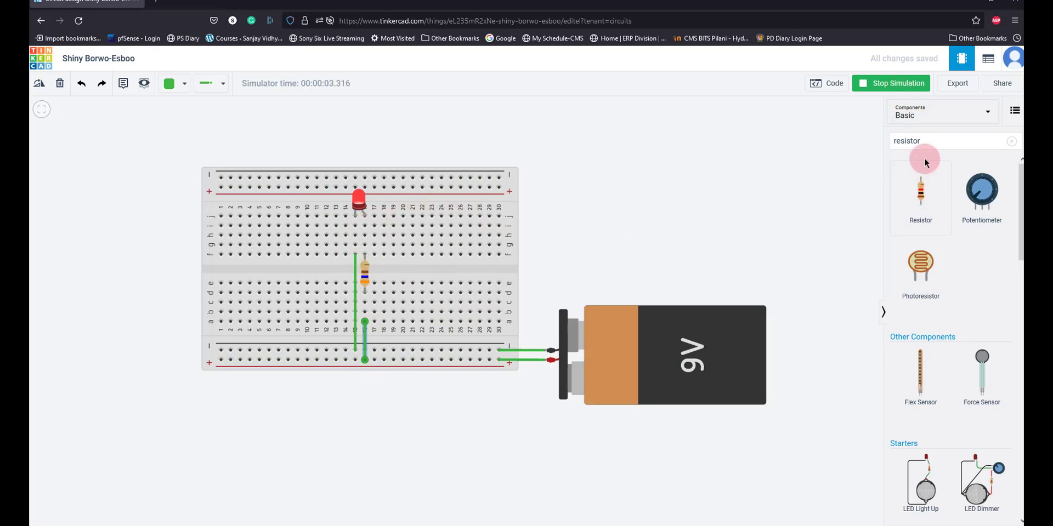
double_click(909, 140)
text(vol)
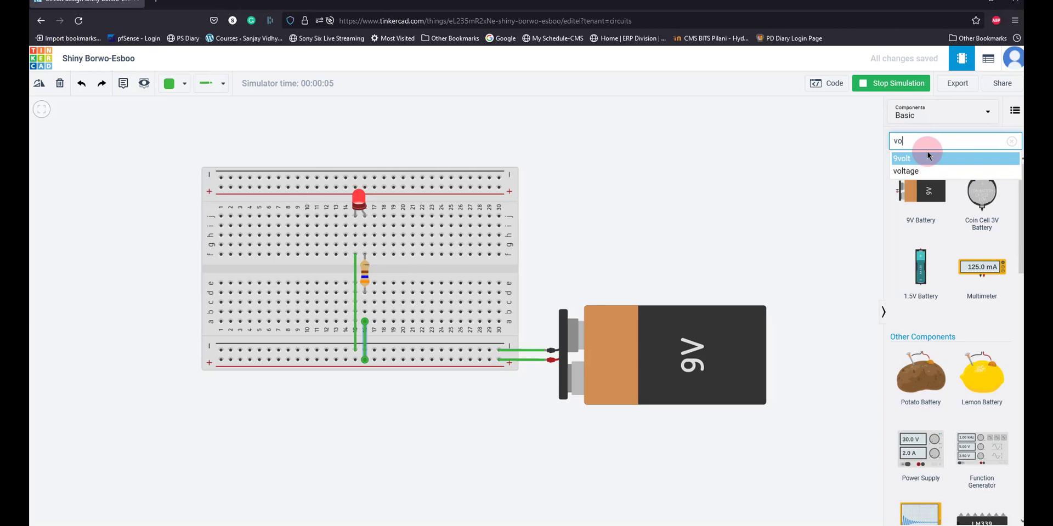
Search 'mult', place a multimeter above the breadboard and wire its probes across the LED.
key(BackSpace)
key(BackSpace)
text(mu)
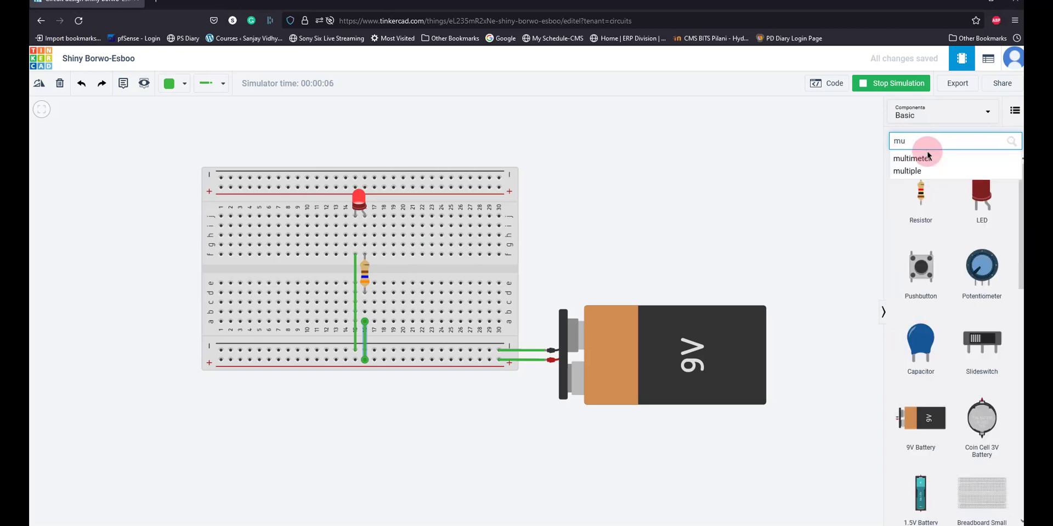
text(lt)
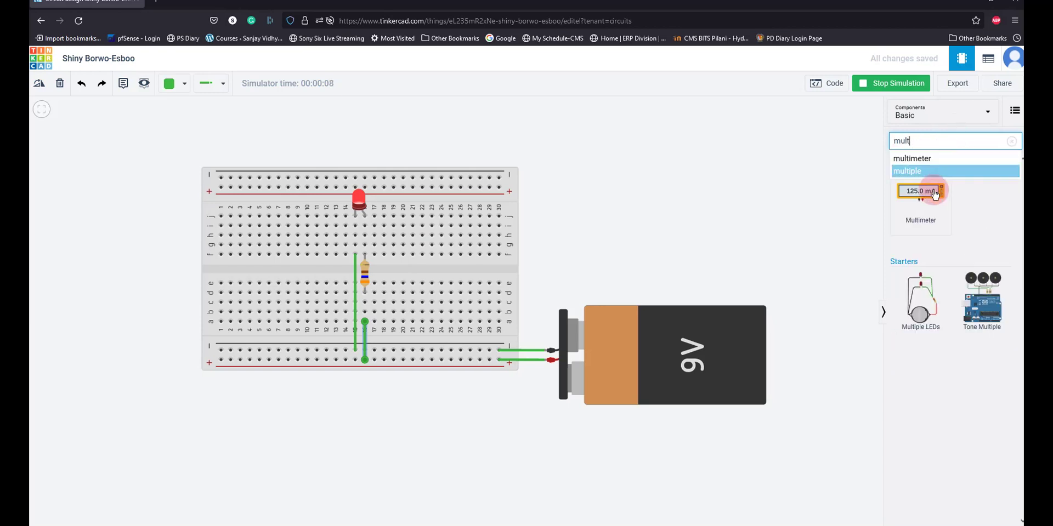
drag(921, 192, 365, 225)
click(669, 192)
click(566, 172)
drag(587, 158, 355, 225)
click(611, 201)
Simulate to read 2.07 V across the LED, then delete the resistor's positive-rail wire.
click(876, 83)
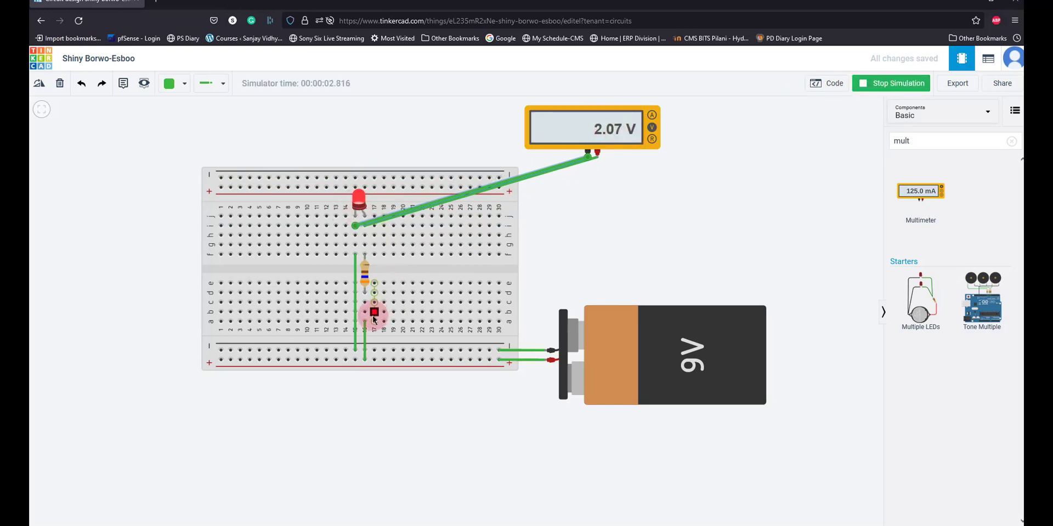
click(364, 332)
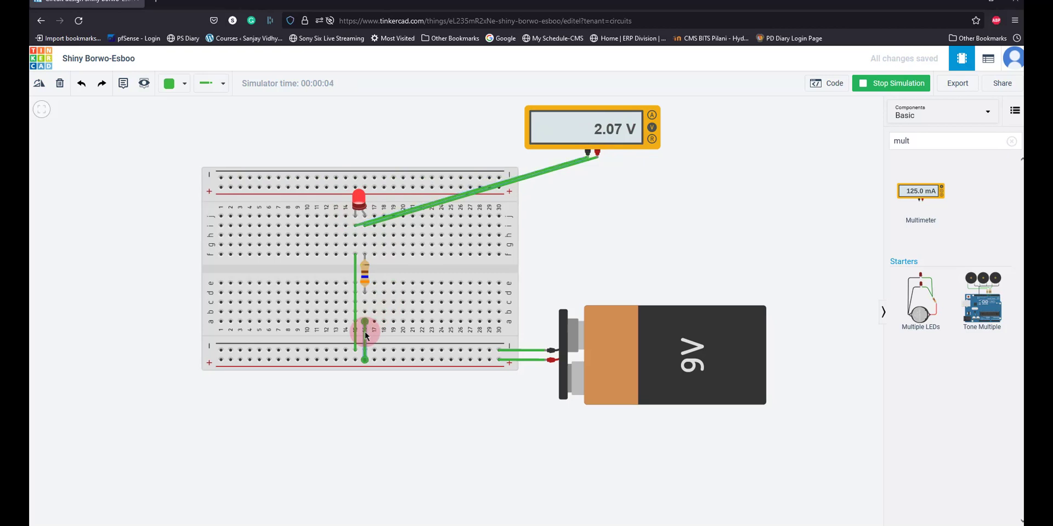
key(Delete)
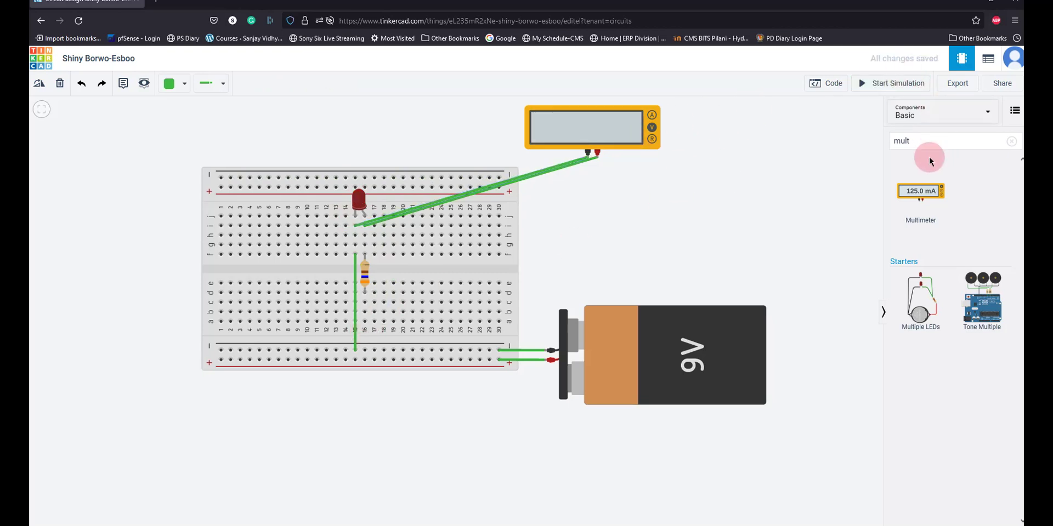
Add a second multimeter and wire its negative terminal to the hole below the resistor.
drag(922, 189, 647, 248)
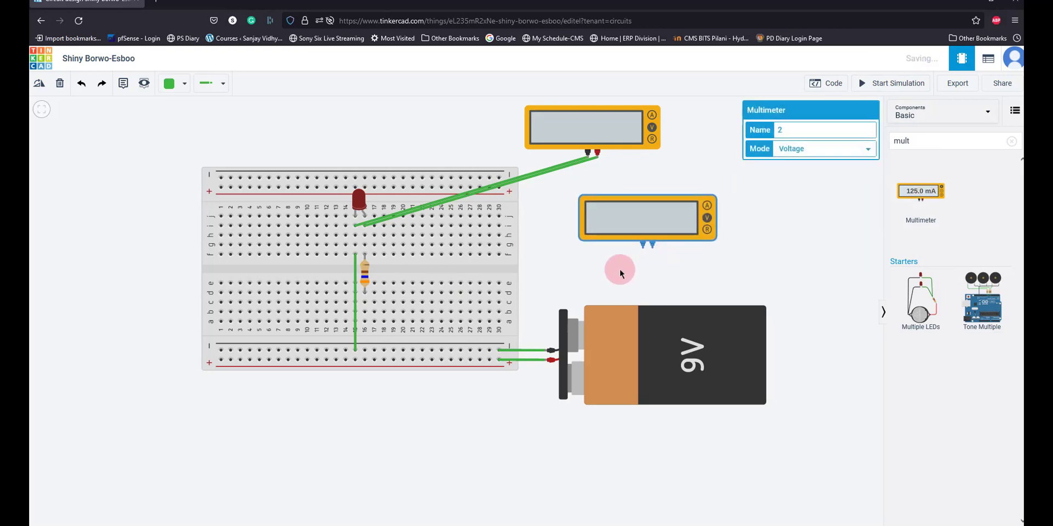
click(364, 302)
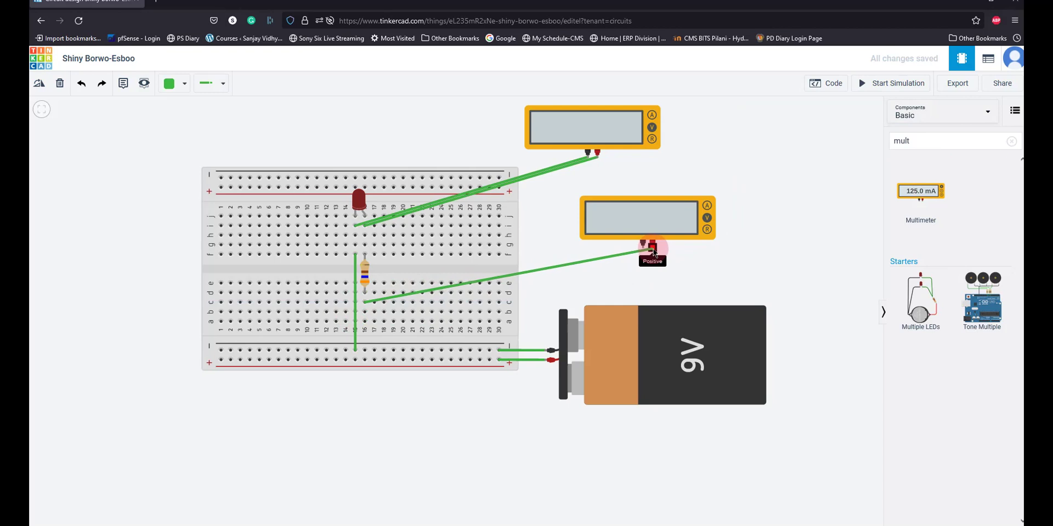
click(652, 249)
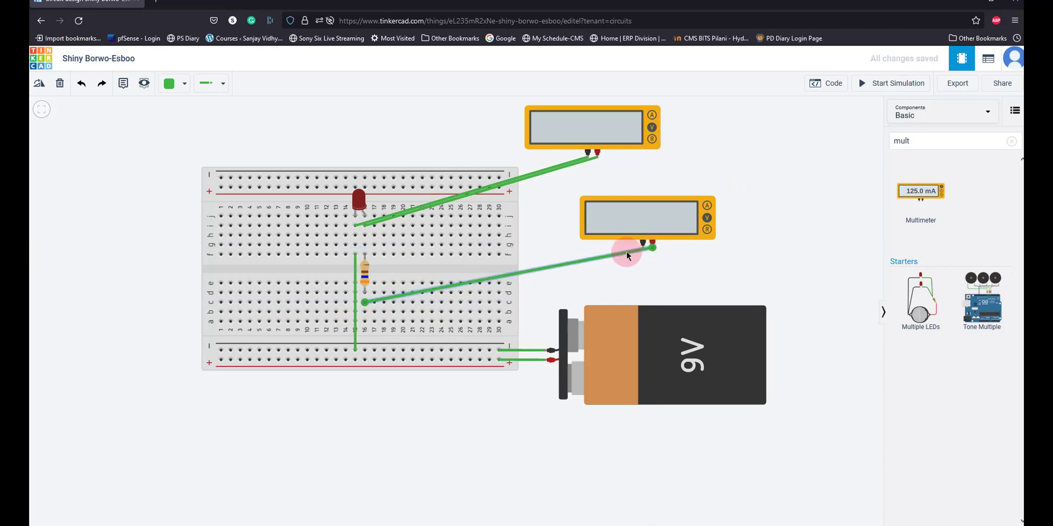
key(Delete)
click(643, 248)
click(366, 301)
click(681, 250)
Wire the meter's positive terminal to the + rail, simulate, and switch to Amperage, reading 19.2 mA.
drag(652, 247, 364, 360)
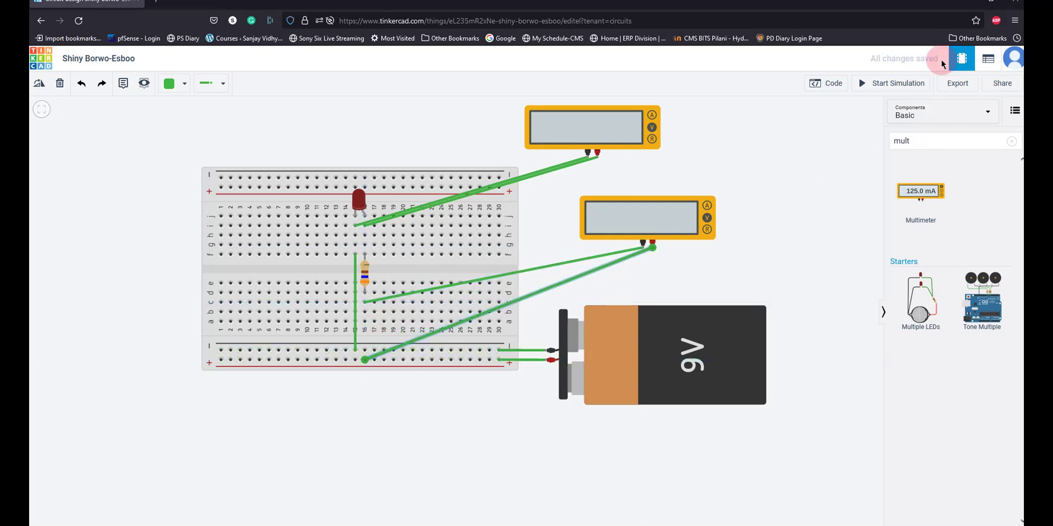
click(887, 84)
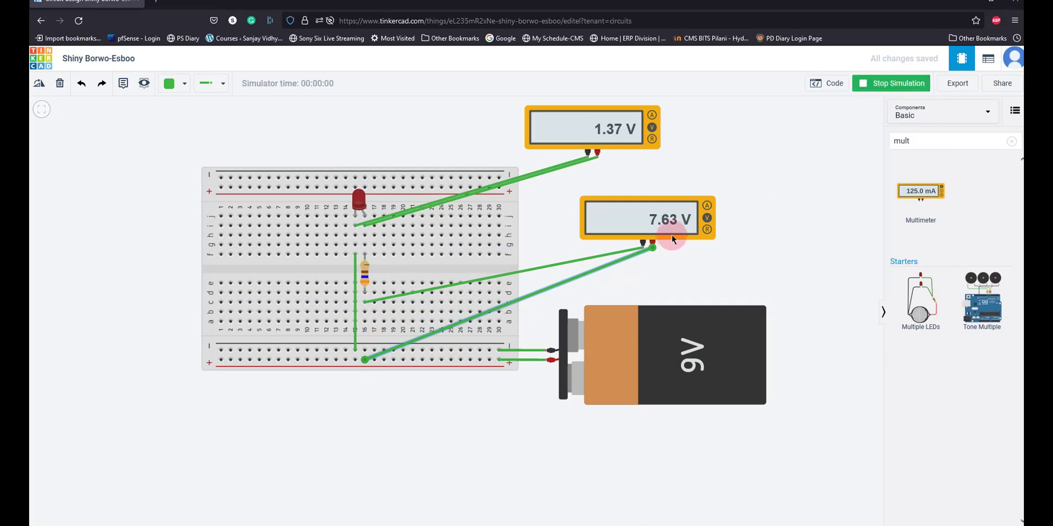
click(708, 207)
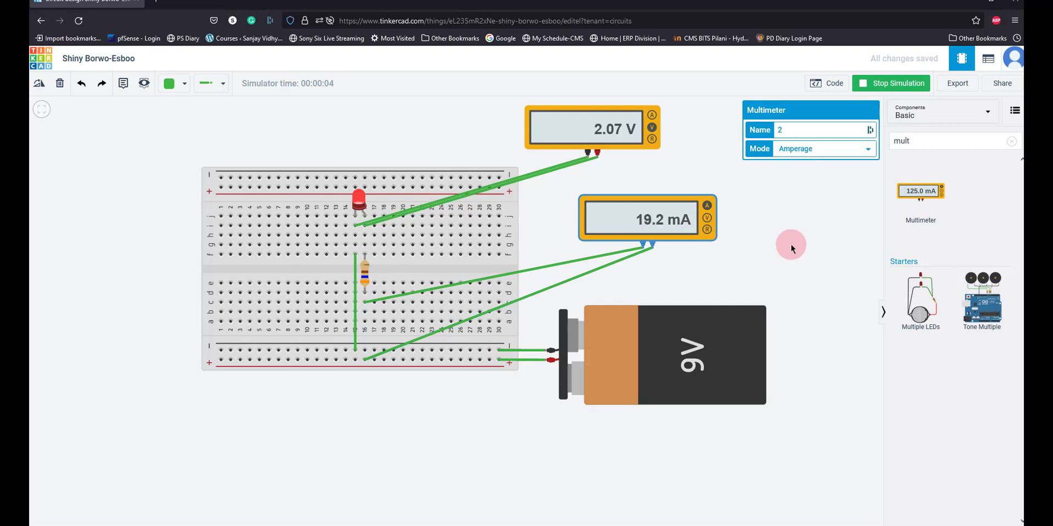